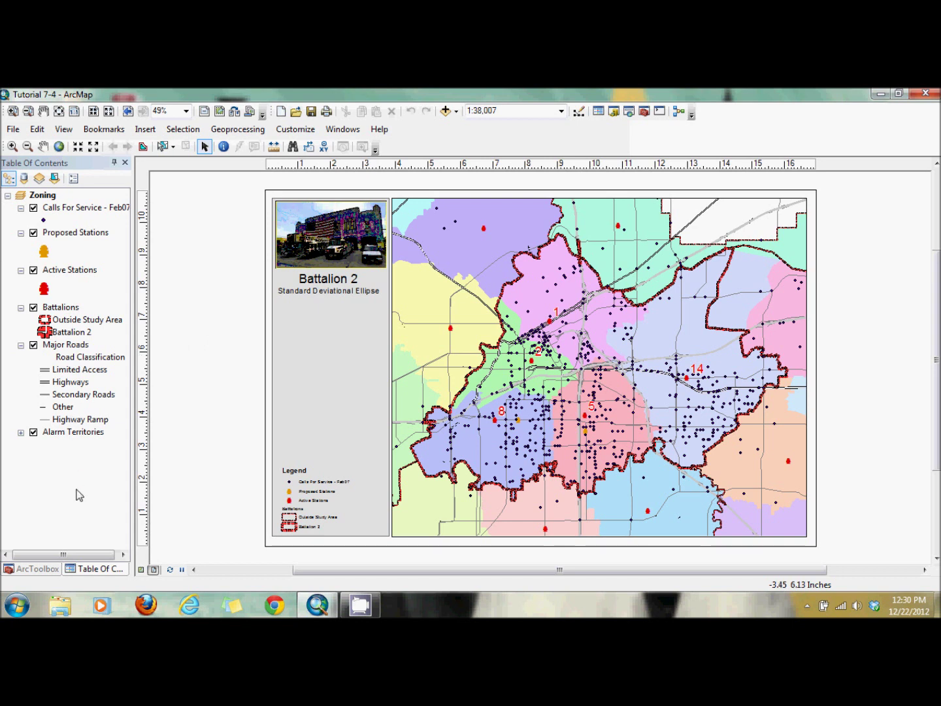
Start the Directional Distribution (Standard Deviational Ellipse) tool with Calls For Service - Feb07 as the input feature class.
left_click(31, 570)
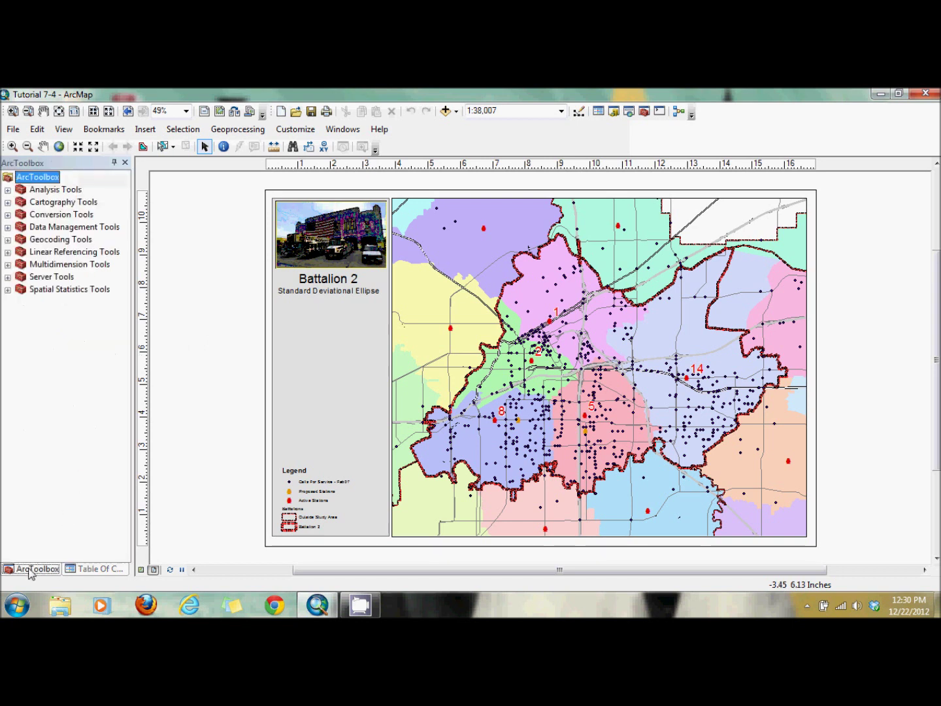
left_click(7, 290)
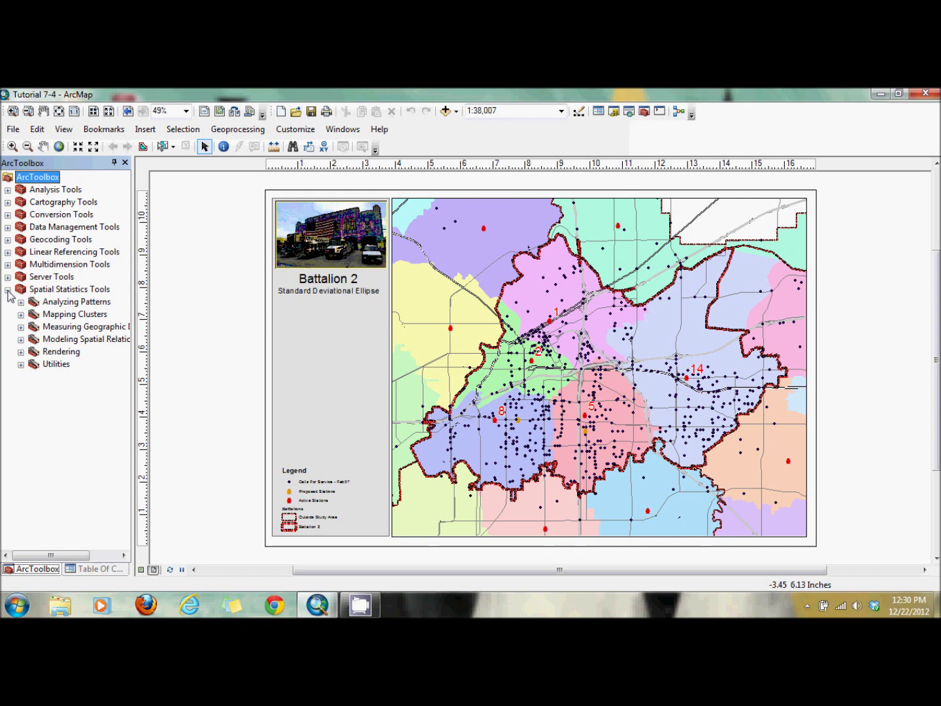
left_click(21, 326)
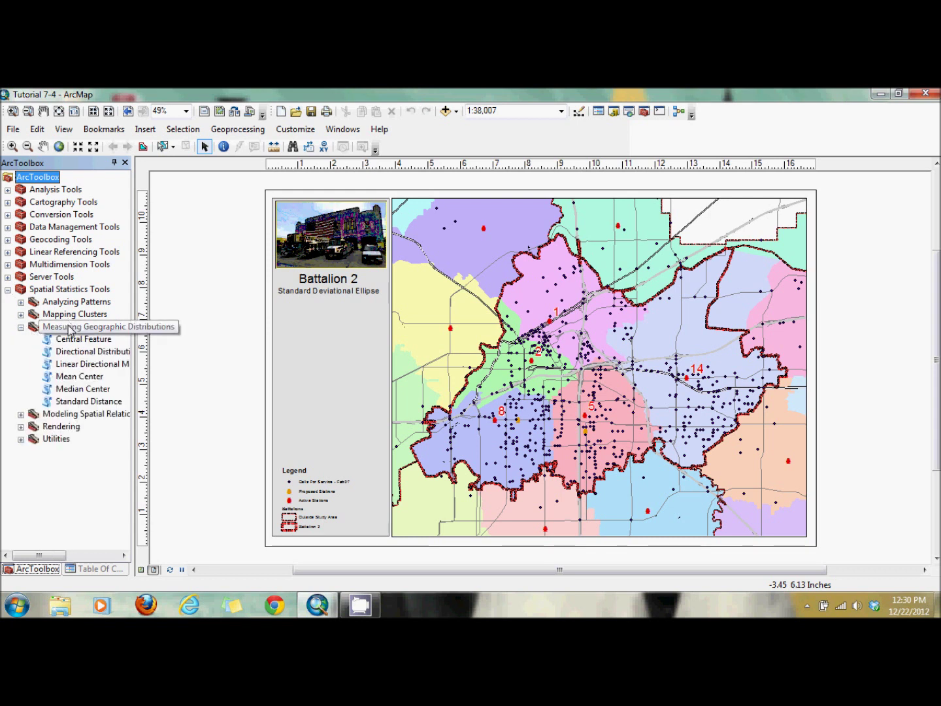
left_click(102, 353)
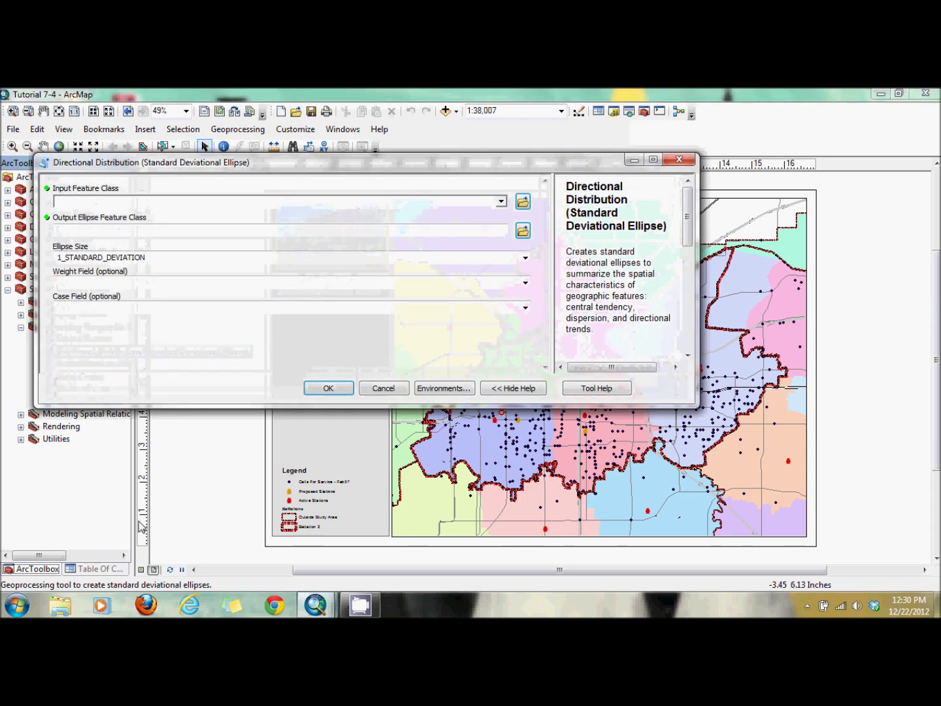
left_click(501, 201)
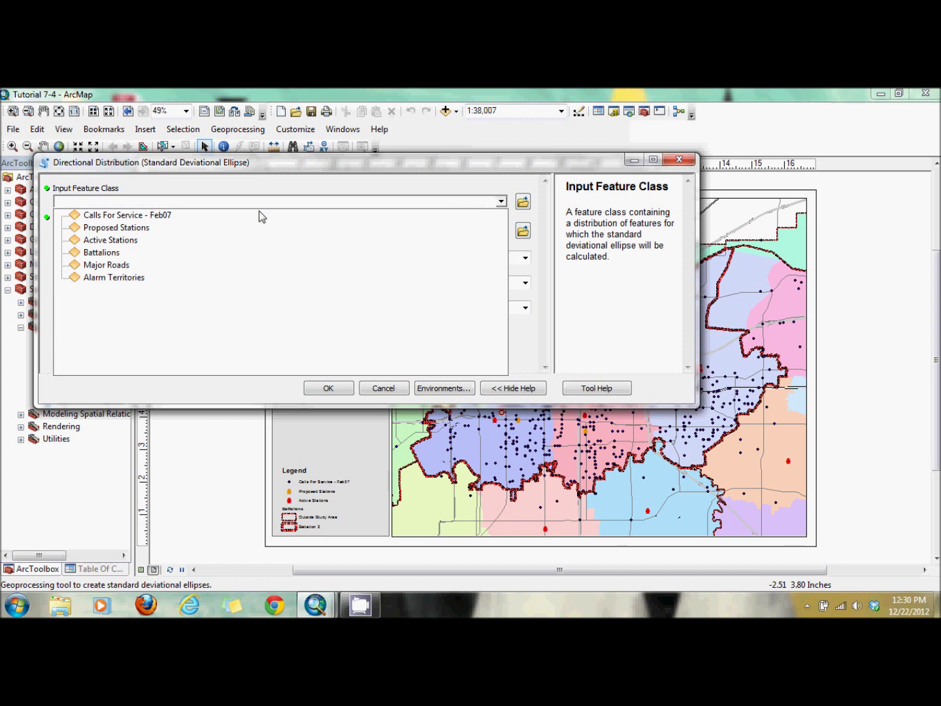
left_click(259, 211)
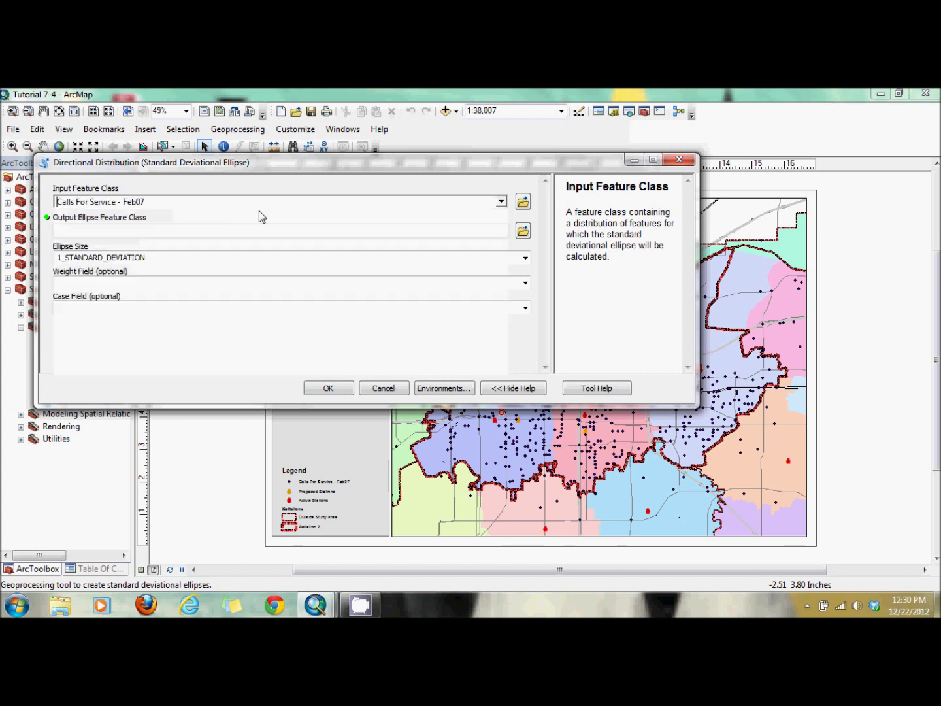
Set the output ellipse feature class to ellipse in Landuse Comparison.mdb.
left_click(523, 231)
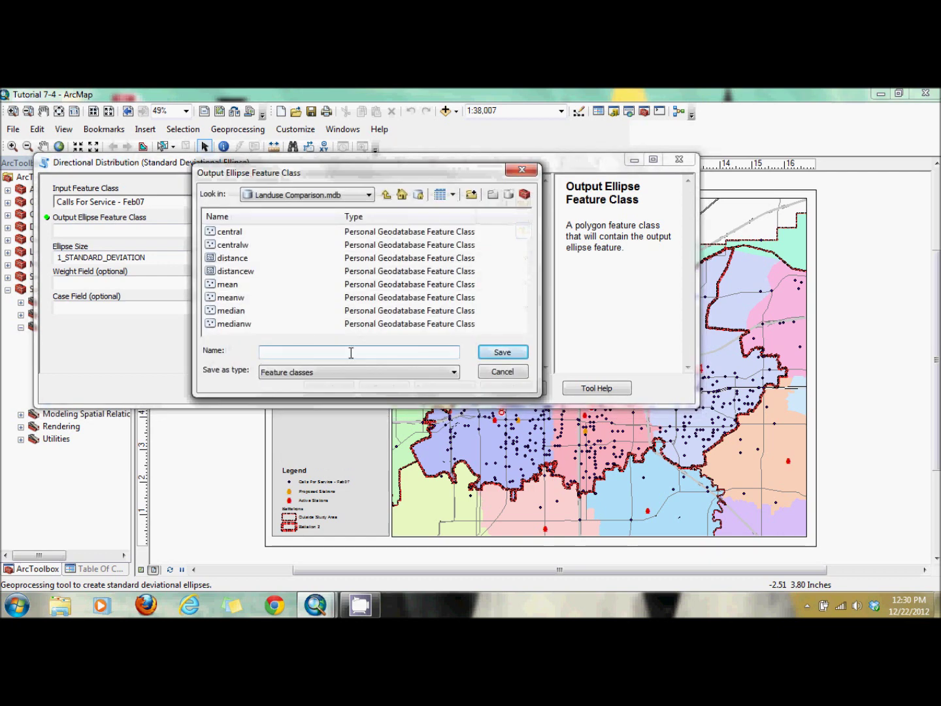
type("ellipse")
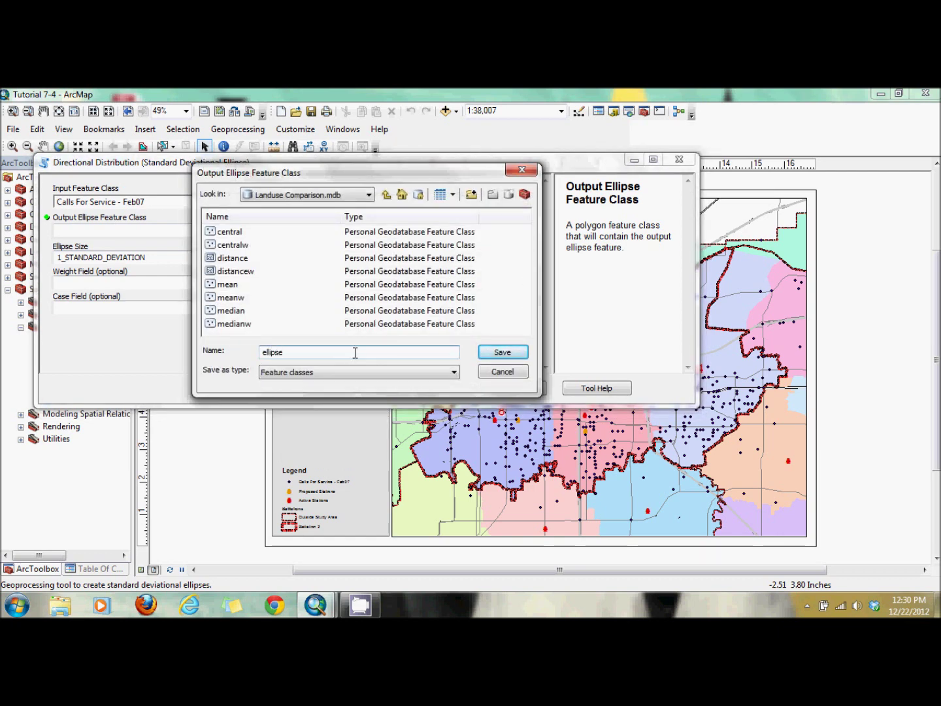
left_click(503, 353)
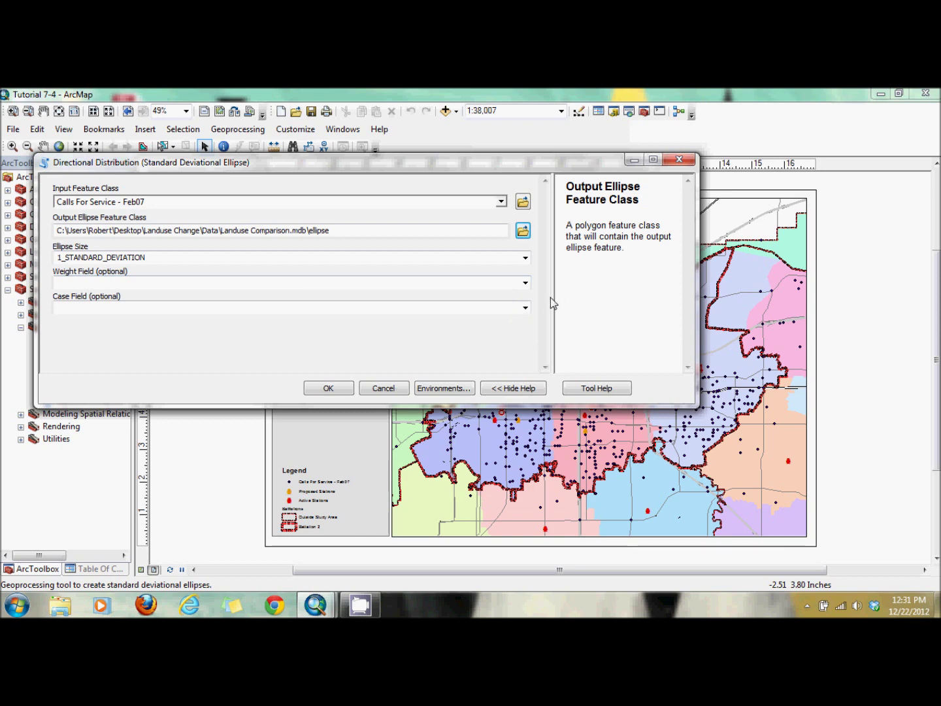
Set station as the case field and run the Directional Distribution tool.
left_click(526, 307)
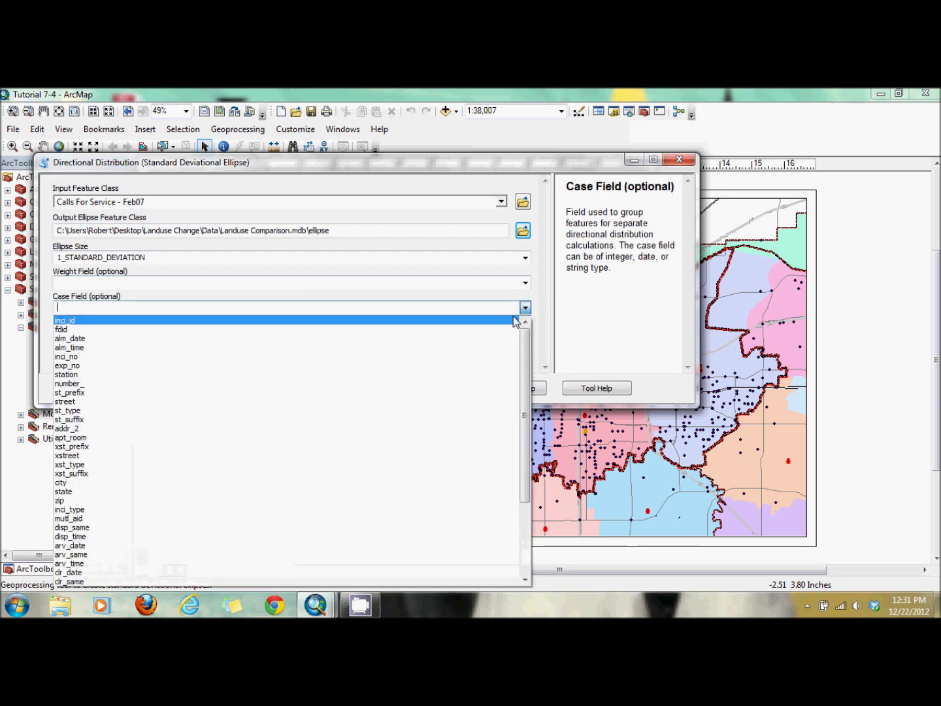
left_click(453, 374)
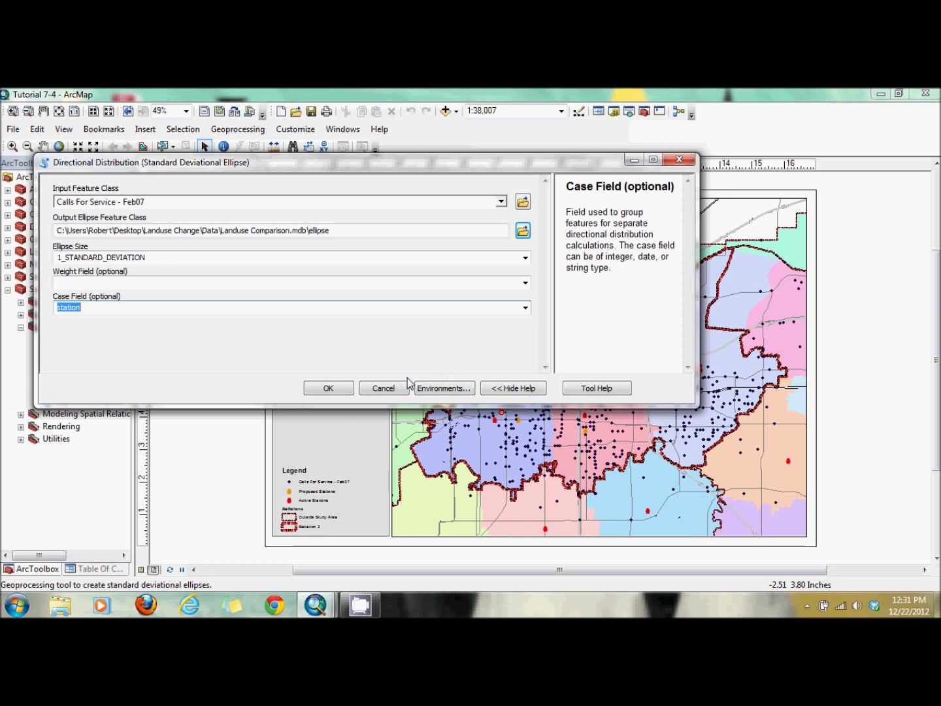
left_click(328, 390)
left_click(329, 389)
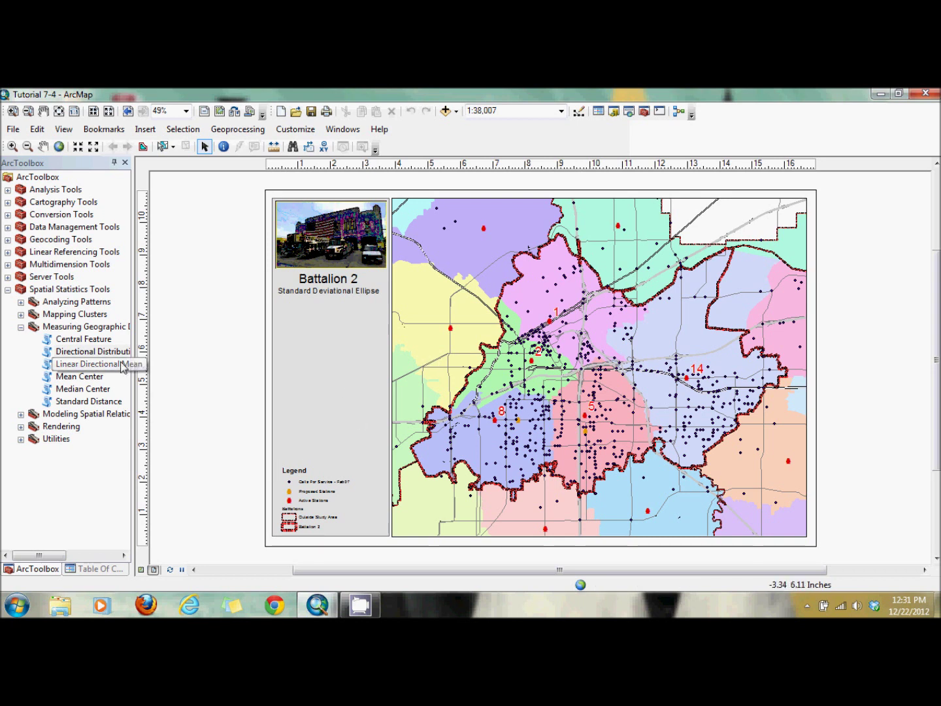
Set the ellipse layer's transparency to 40% in its layer properties.
left_click(79, 570)
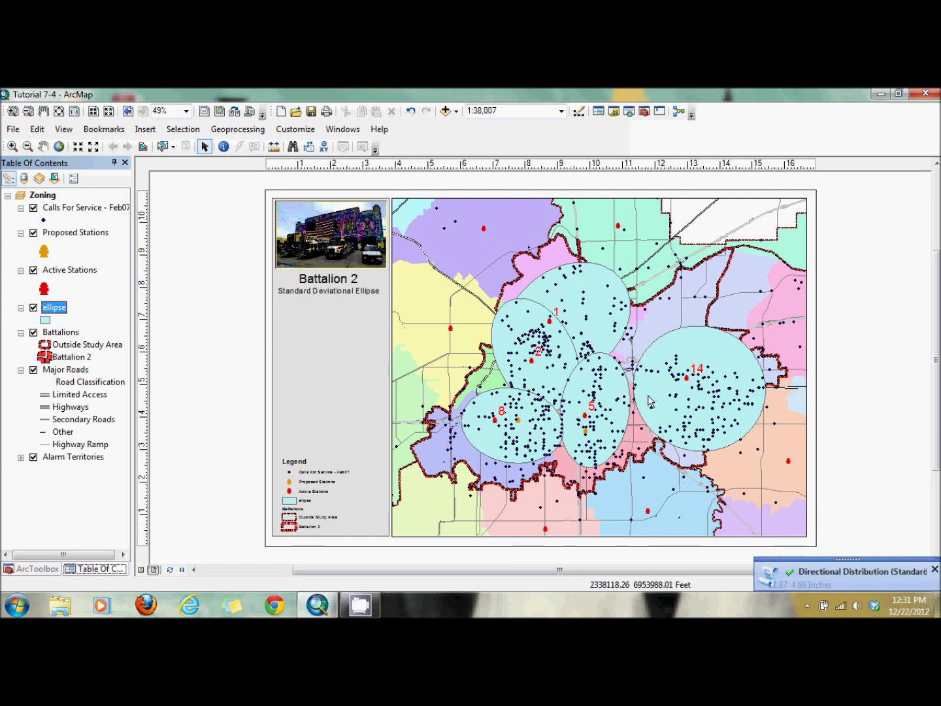
double_click(54, 308)
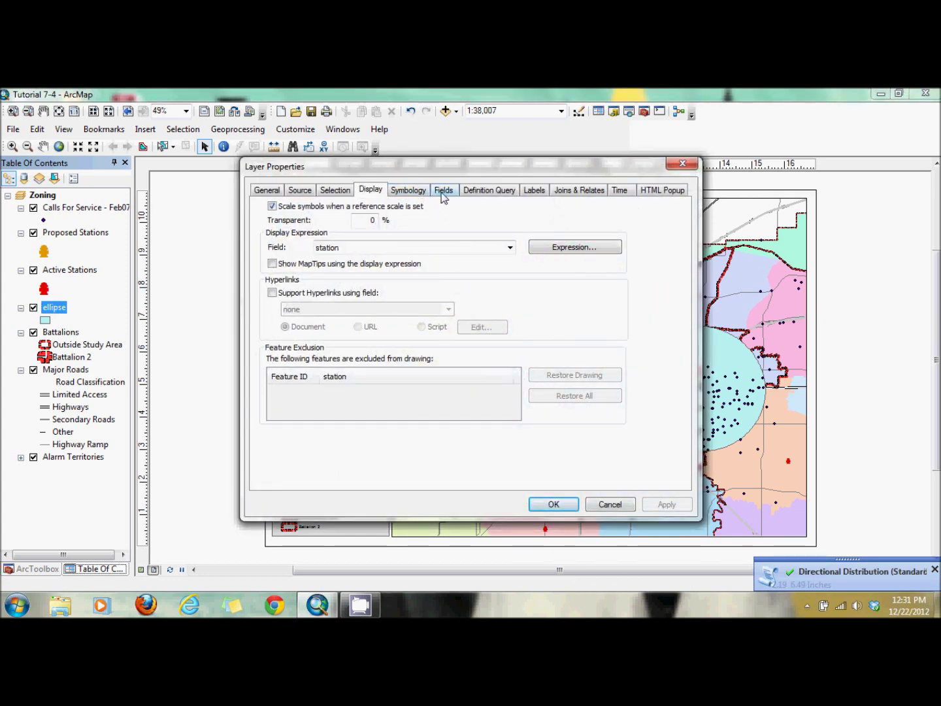
left_click(370, 220)
type("40")
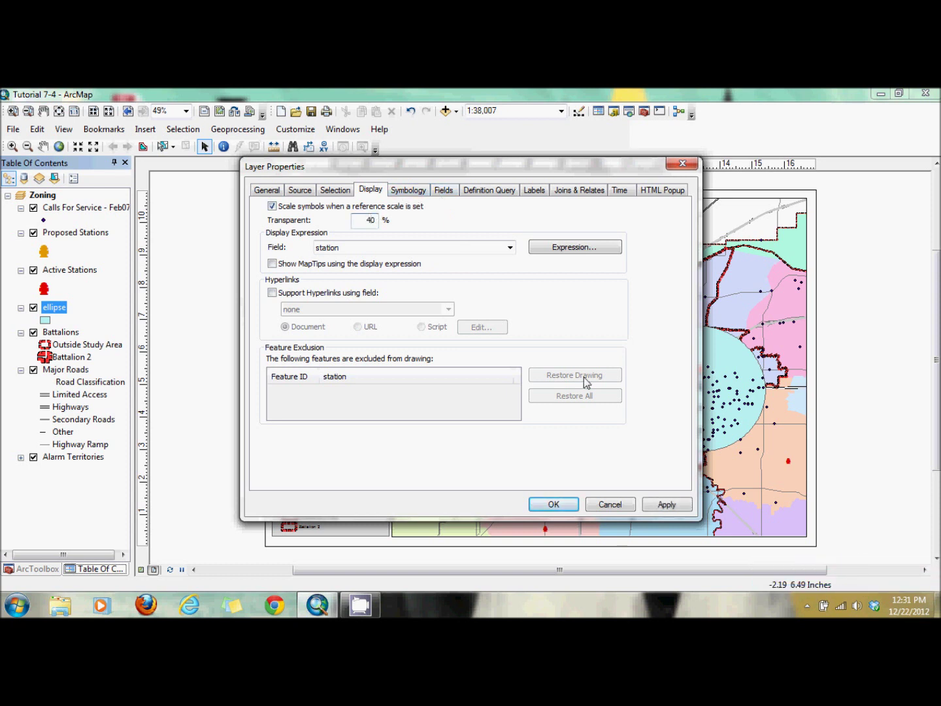
left_click(549, 509)
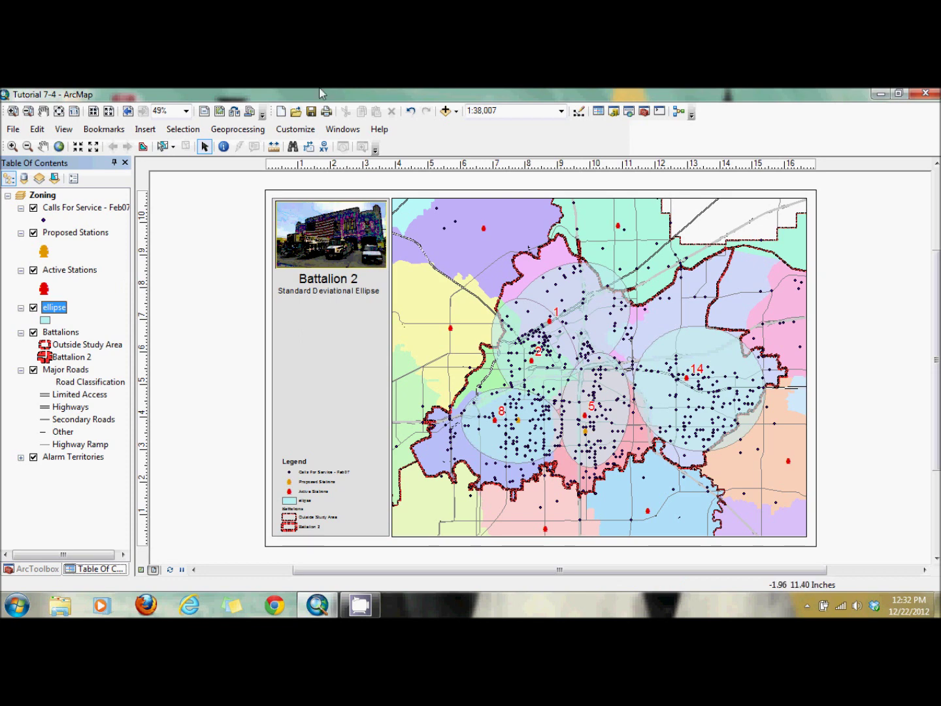
Add the distance feature class from Landuse Comparison.mdb to the map.
left_click(445, 111)
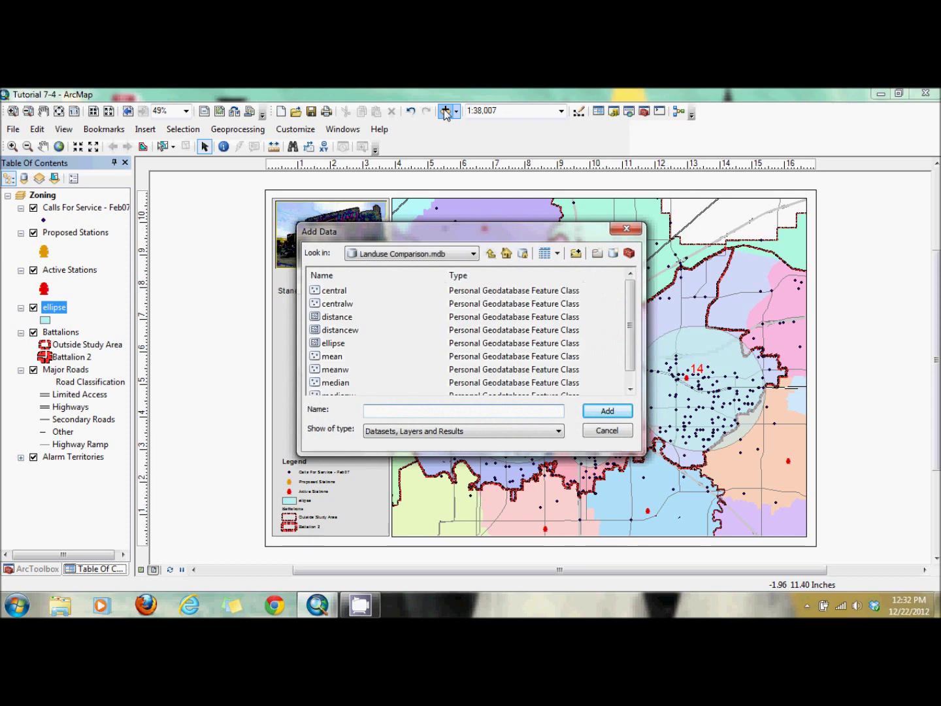
left_click(350, 321)
double_click(351, 319)
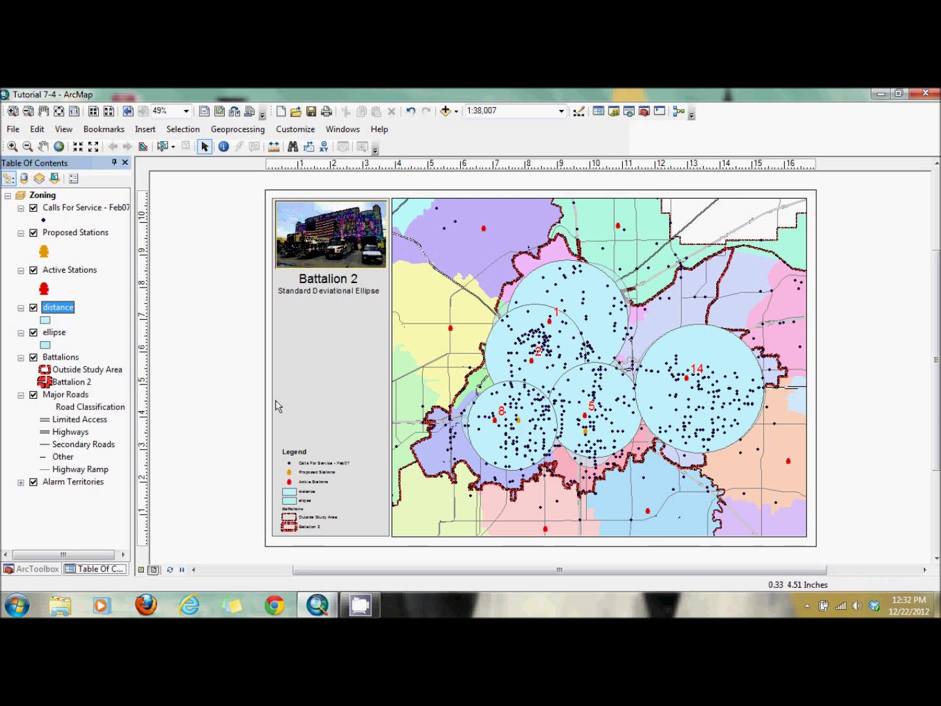
Change the ellipse layer's fill symbol to the Rose style.
left_click(45, 344)
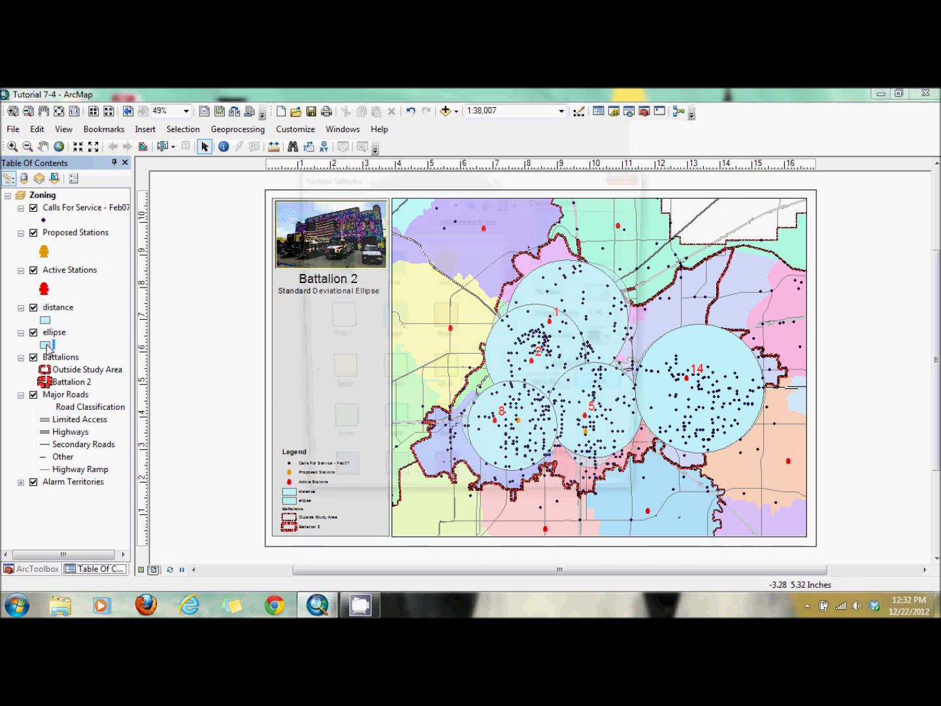
left_click(444, 318)
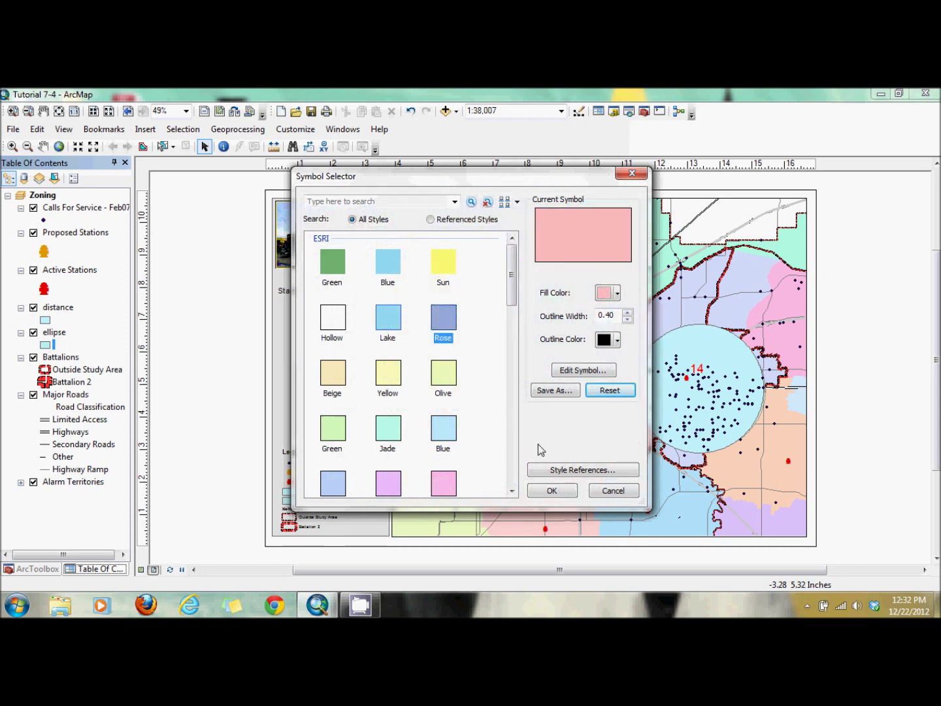
left_click(552, 491)
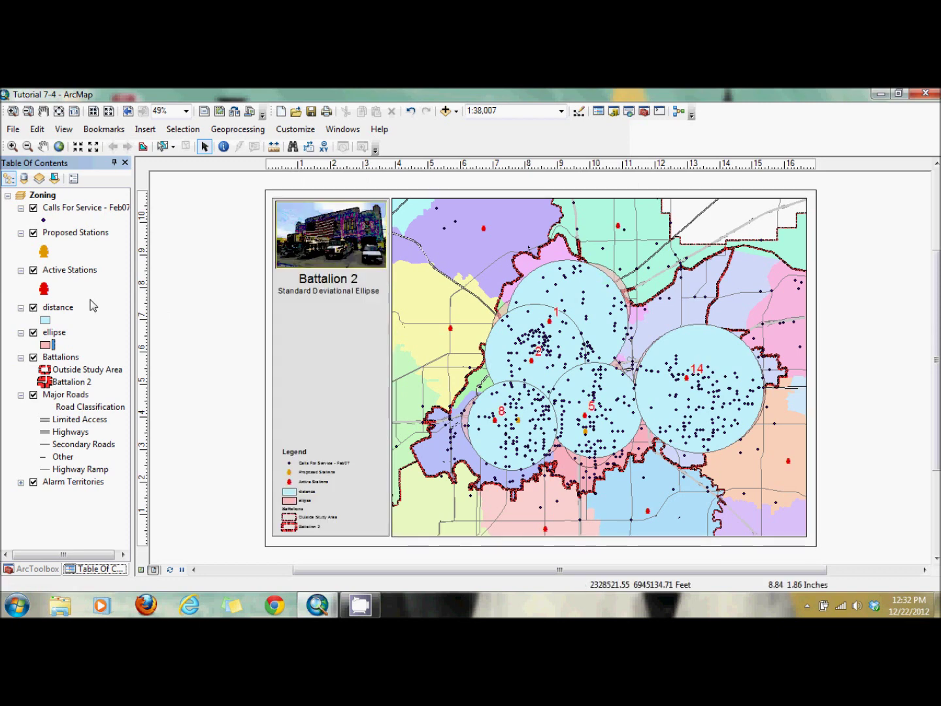
Set the ellipse layer's transparency to 0% in its layer properties.
double_click(57, 332)
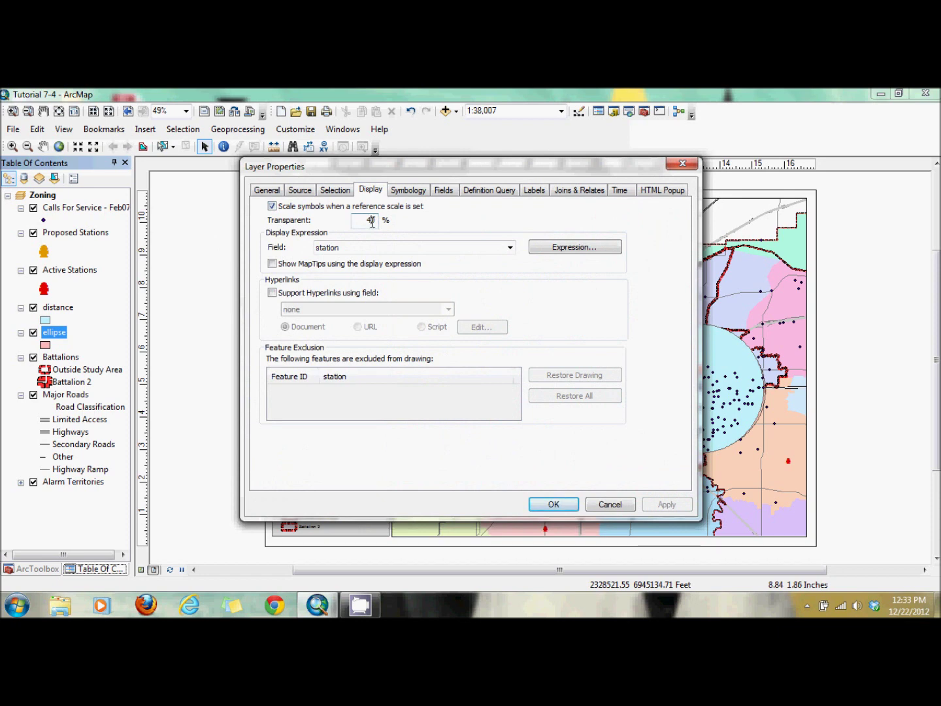
key("BackSpace")
type("0")
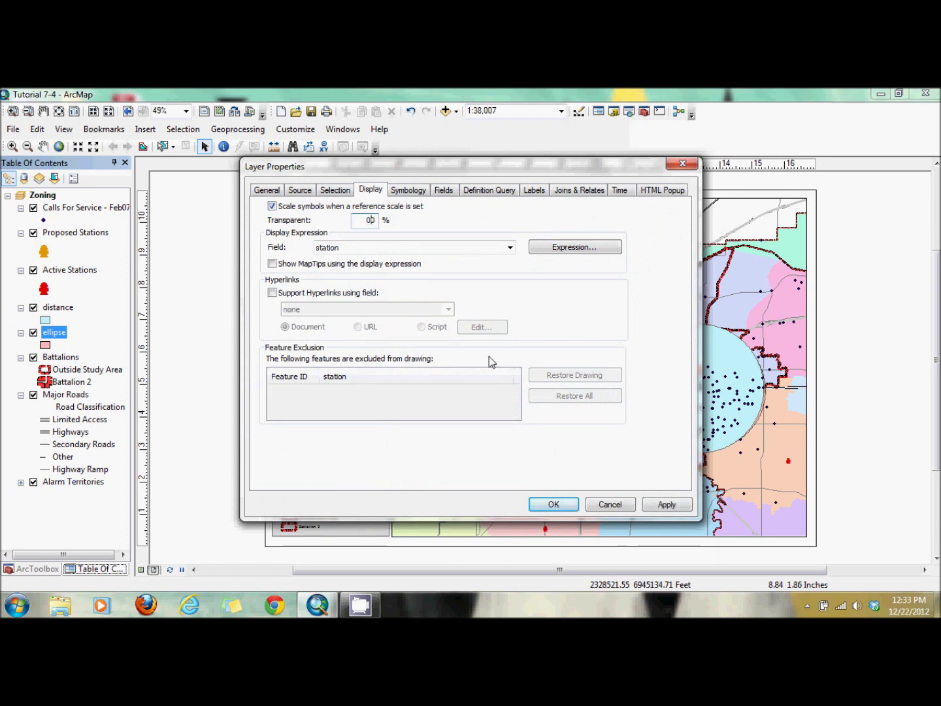
left_click(553, 504)
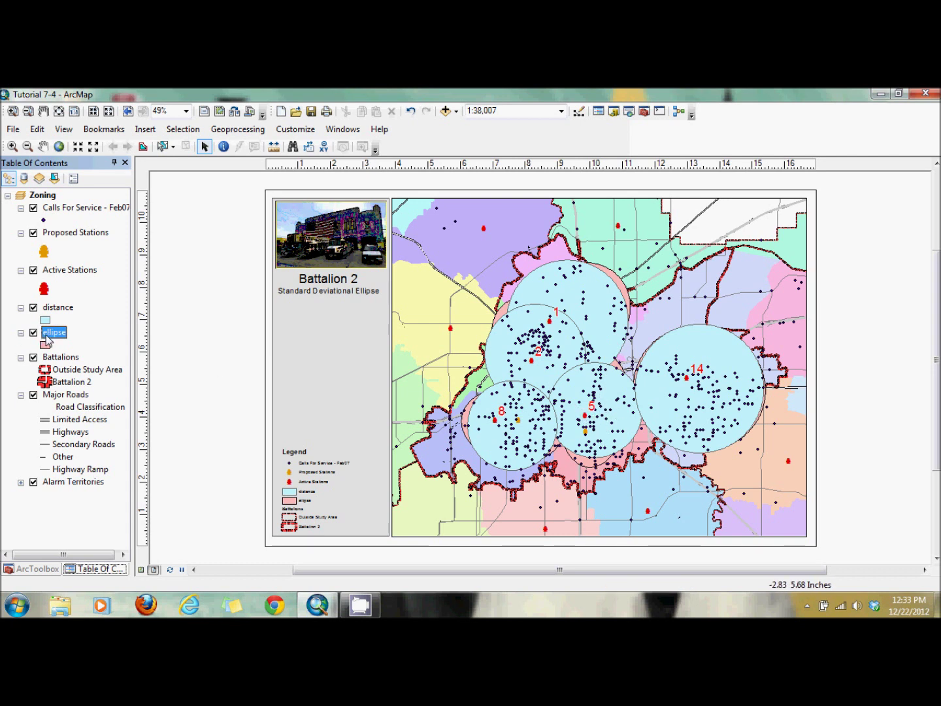
Move the ellipse layer above the distance layer, and turn off the display of both layers.
left_click_drag(47, 338, 52, 306)
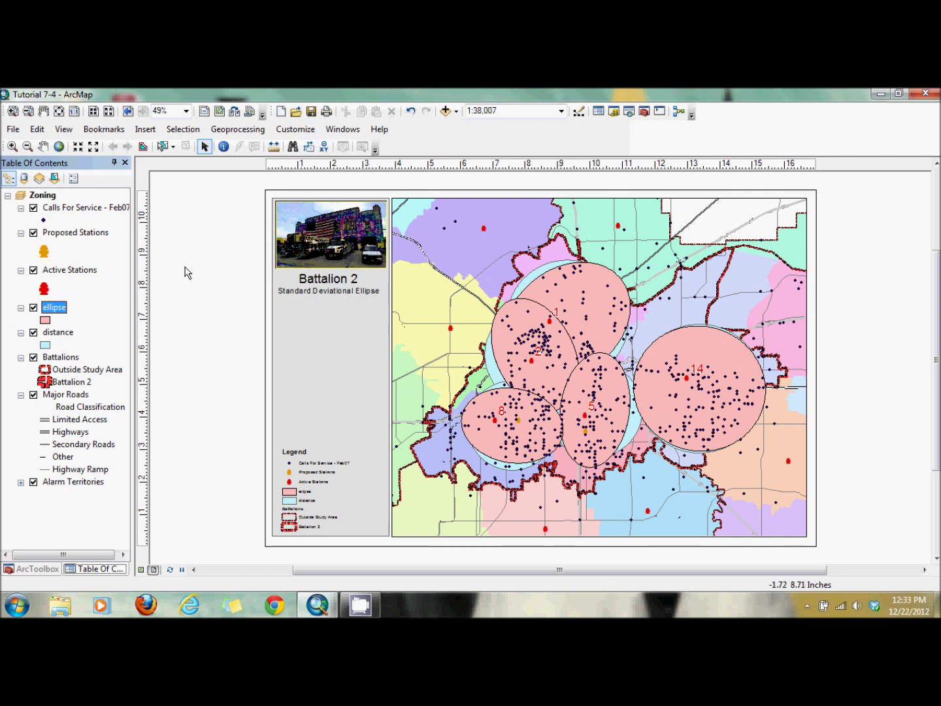
left_click(33, 332)
left_click(33, 308)
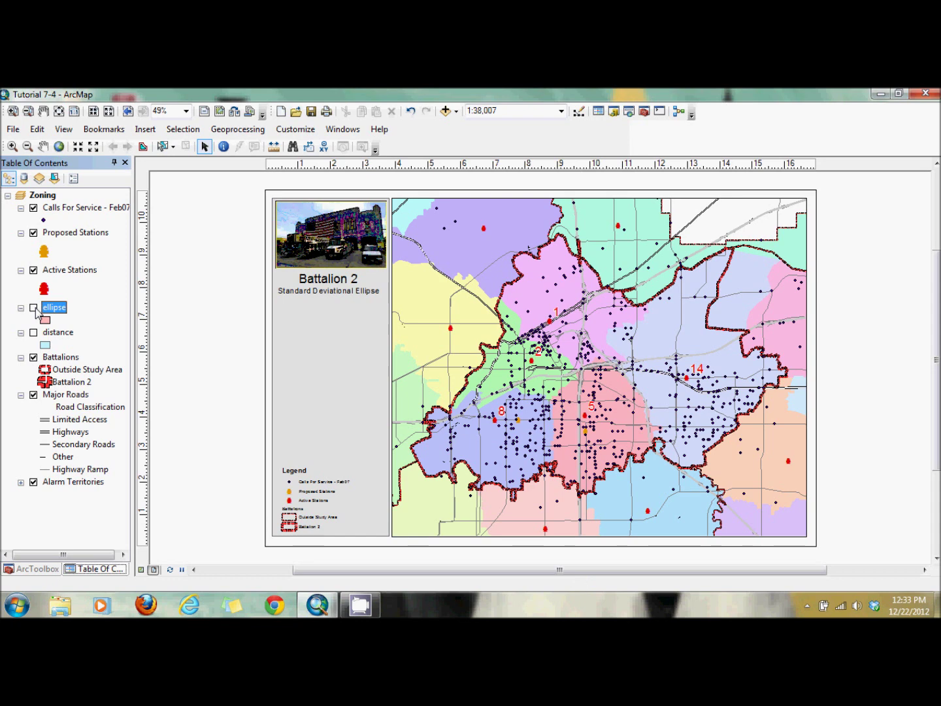
Start another Directional Distribution analysis using Calls For Service - Feb07 as the input feature class.
left_click(32, 567)
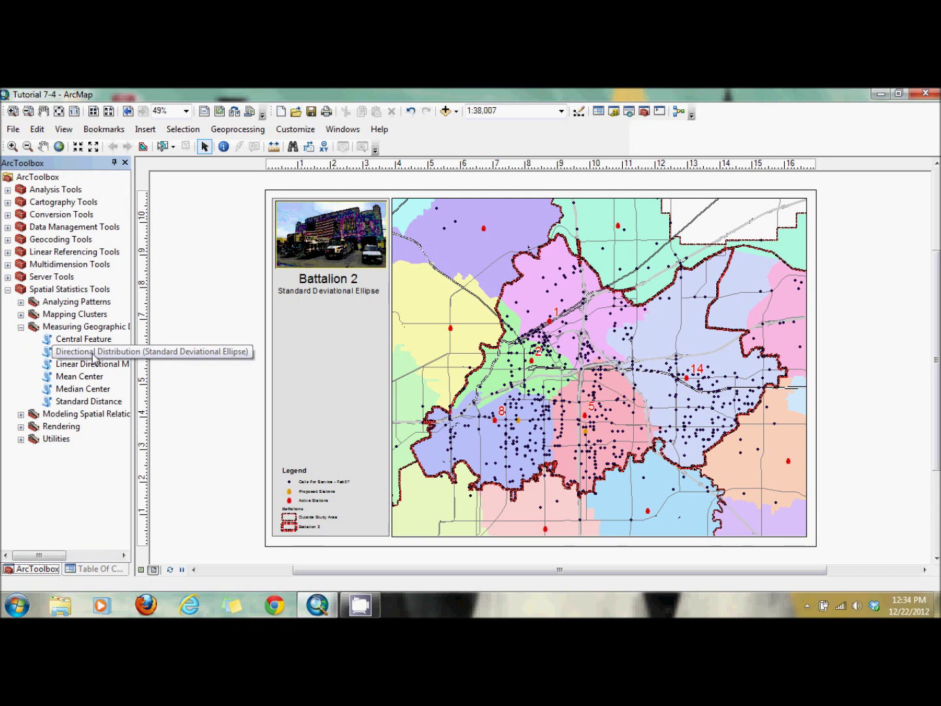
double_click(91, 354)
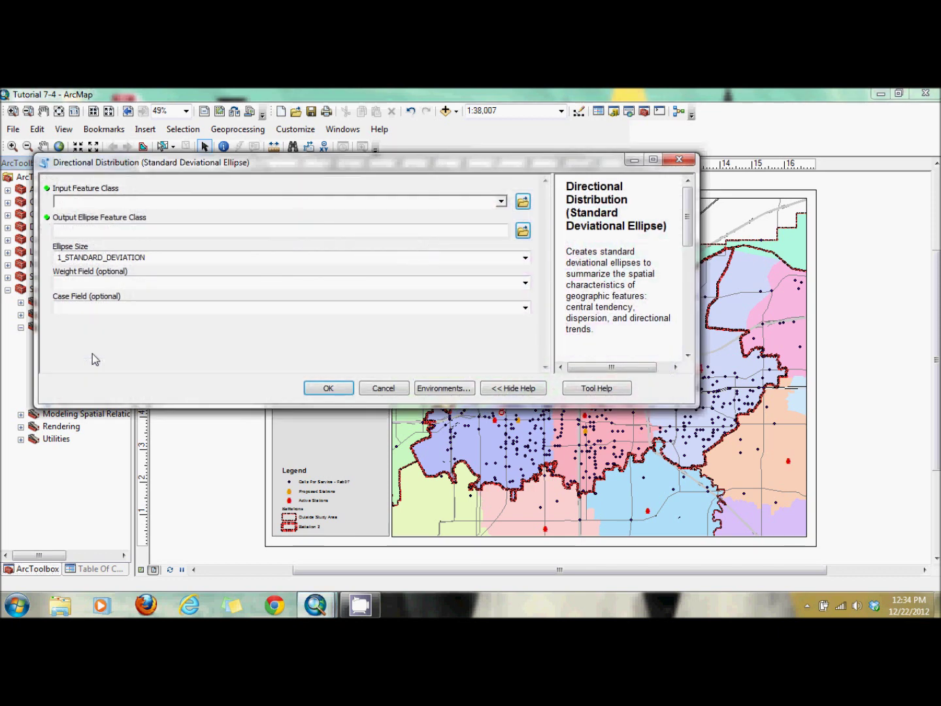
left_click(502, 201)
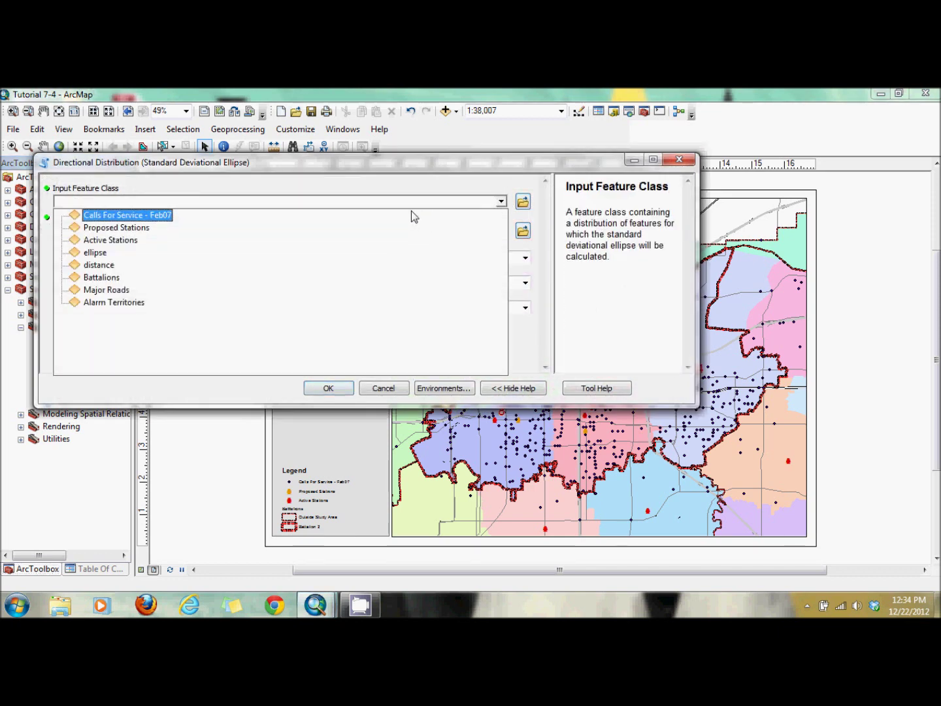
left_click(411, 212)
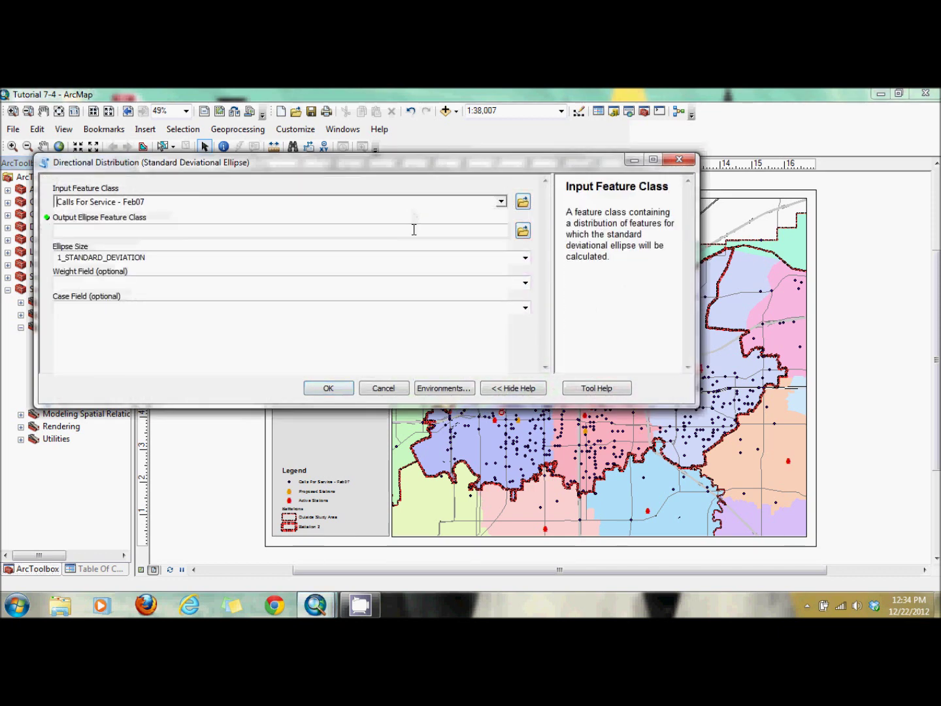
Set the output ellipse feature class to ellipsew in Landuse Comparison.mdb.
left_click(523, 233)
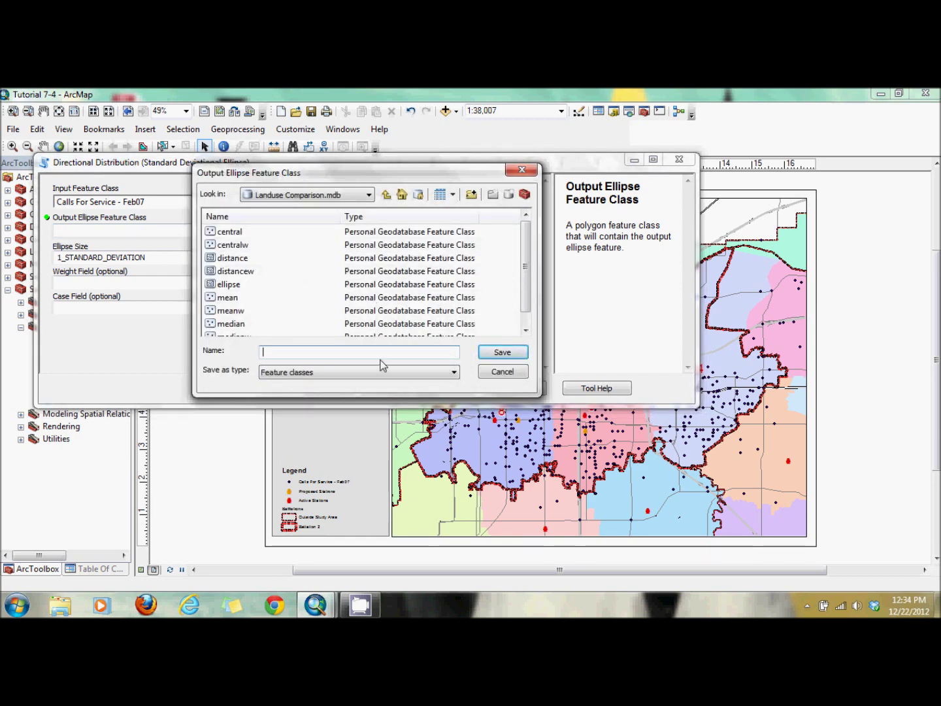
type("ellio")
key("BackSpace")
type("psew")
left_click(502, 353)
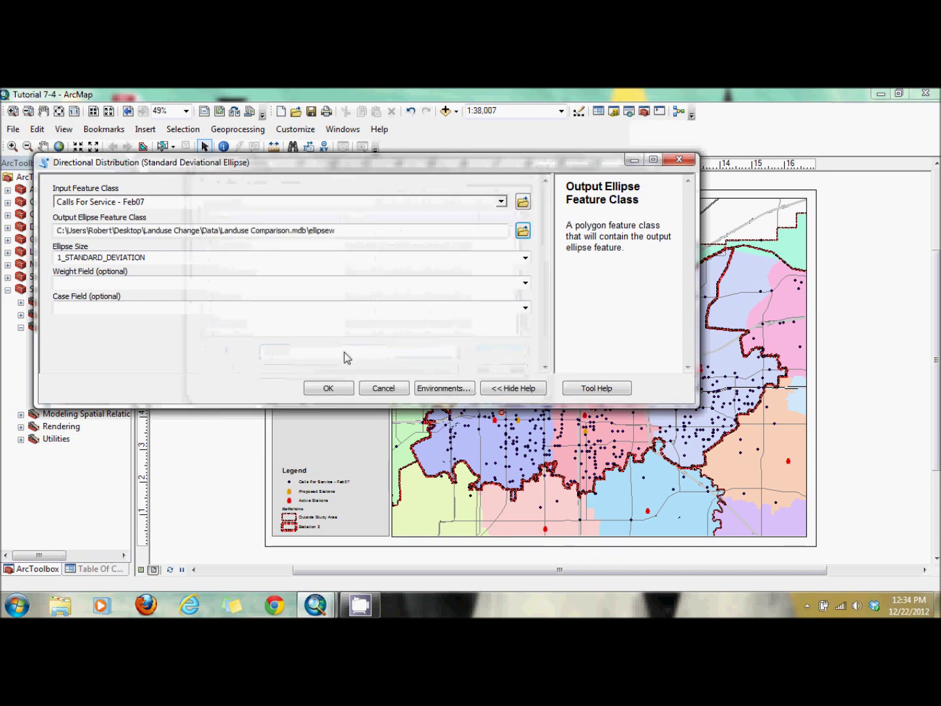
Weight the ellipses by the FEE field with station as the case field, and run the tool.
left_click(525, 282)
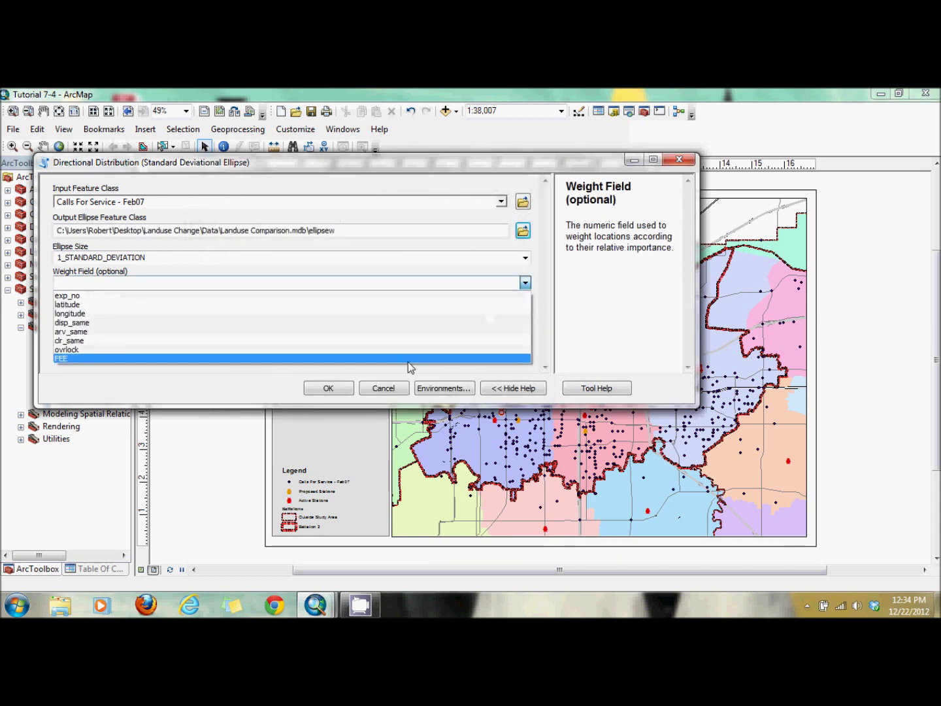
left_click(407, 358)
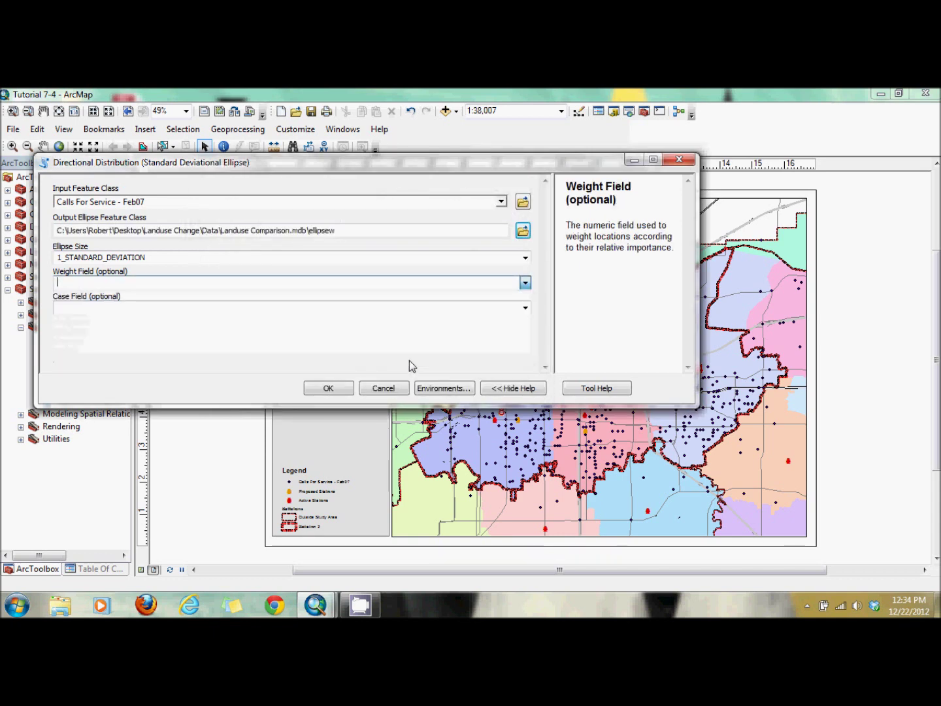
left_click(525, 307)
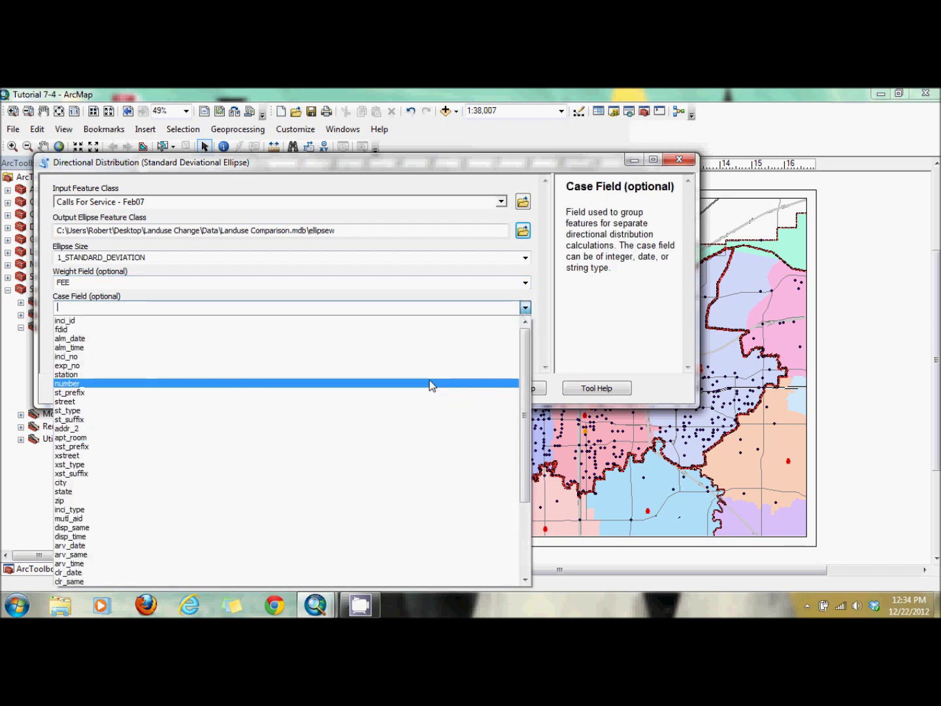
left_click(432, 374)
left_click(328, 389)
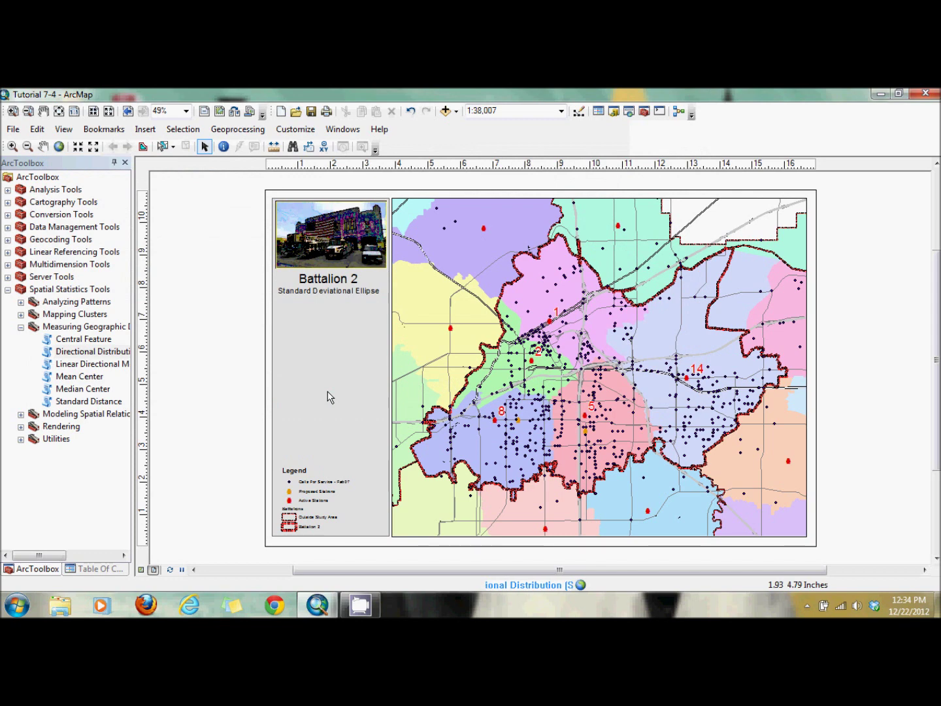
Turn on the ellipse layer in the table of contents to compare it with the weighted ellipsew layer.
left_click(93, 569)
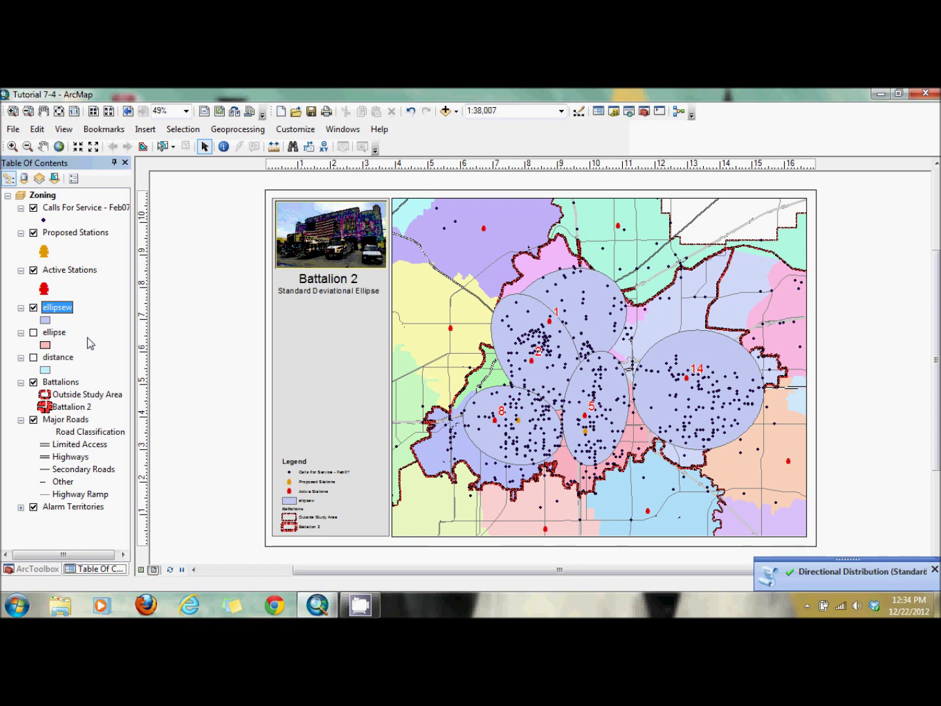
left_click(33, 332)
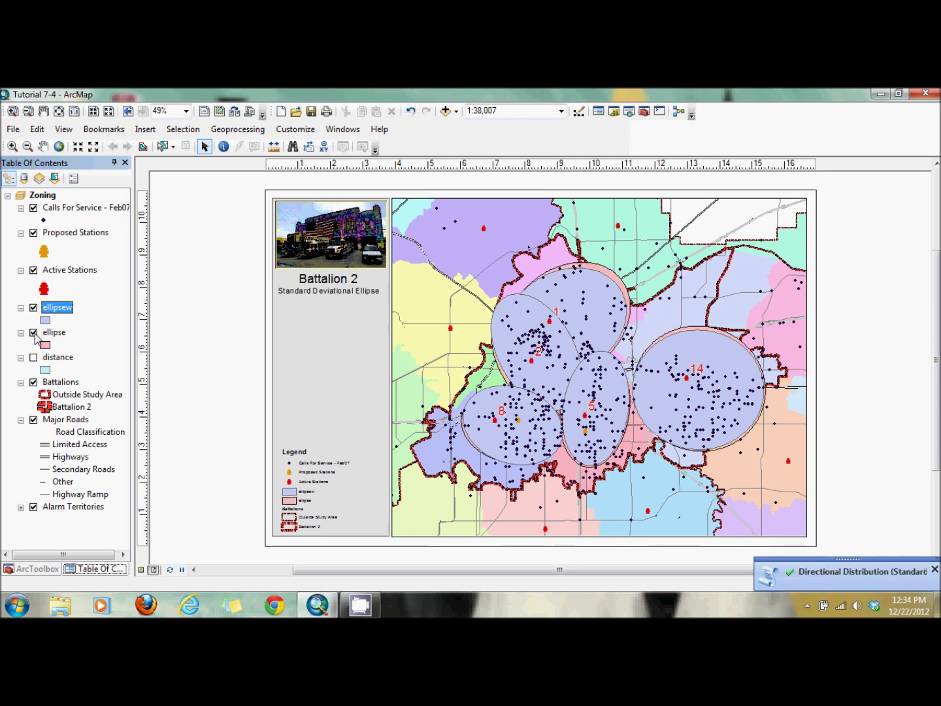